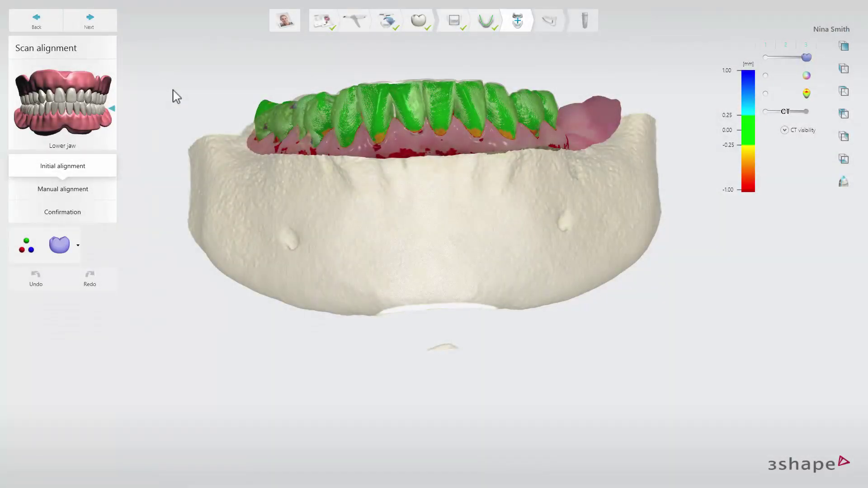
# Pair three CT tooth points with matching scan tooth points to refit the jaw, then show the manual alignment views
pyautogui.moveTo(284, 122)
pyautogui.moveTo(480, 99); pyautogui.dragTo(511, 104, button='right')
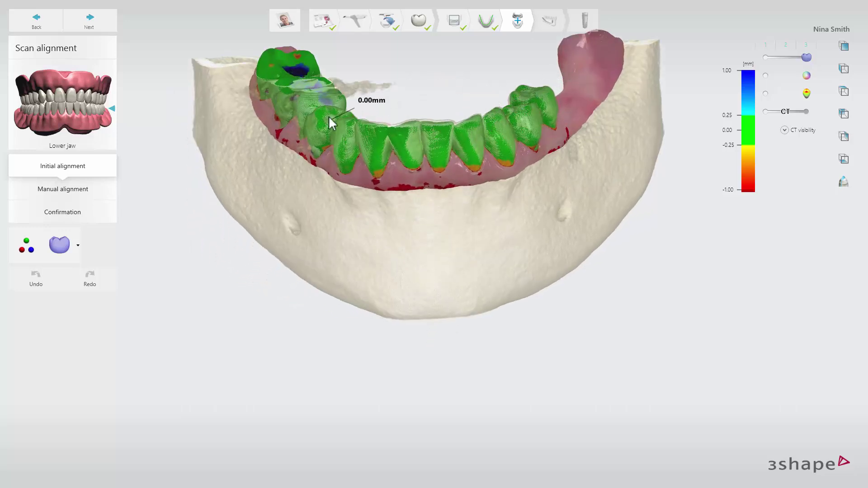
pyautogui.click(21, 254)
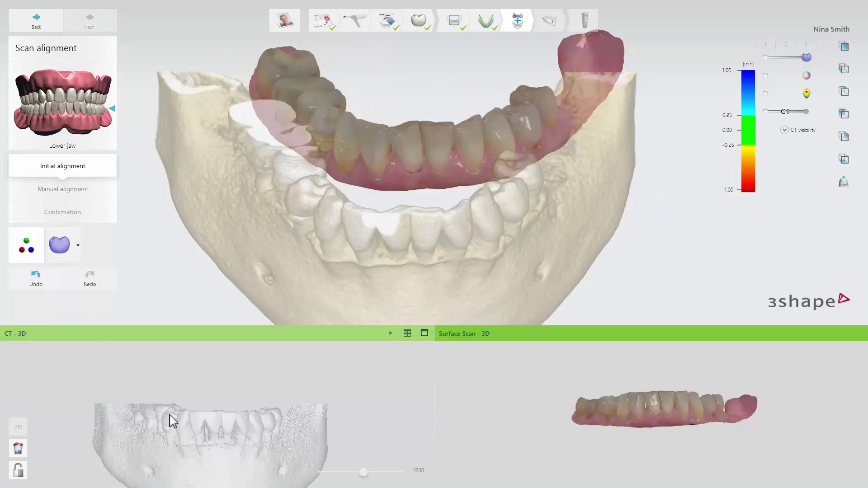
pyautogui.click(170, 414)
pyautogui.click(223, 414)
pyautogui.click(268, 413)
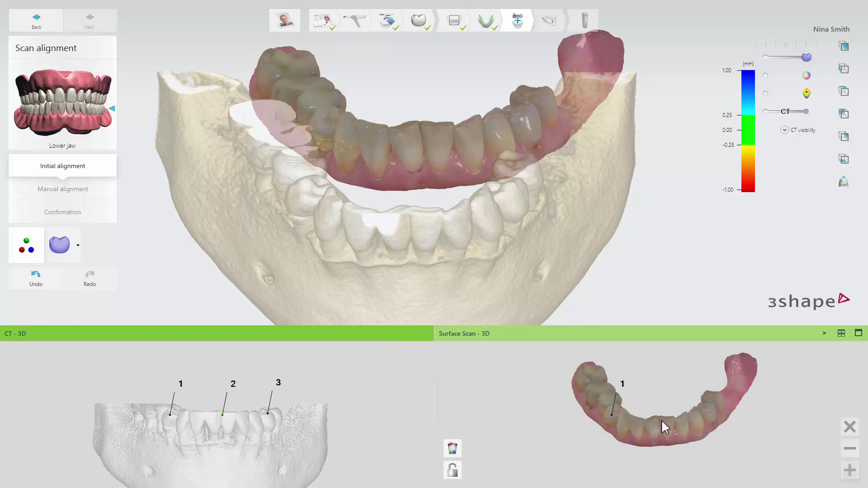
pyautogui.click(662, 420)
pyautogui.click(707, 409)
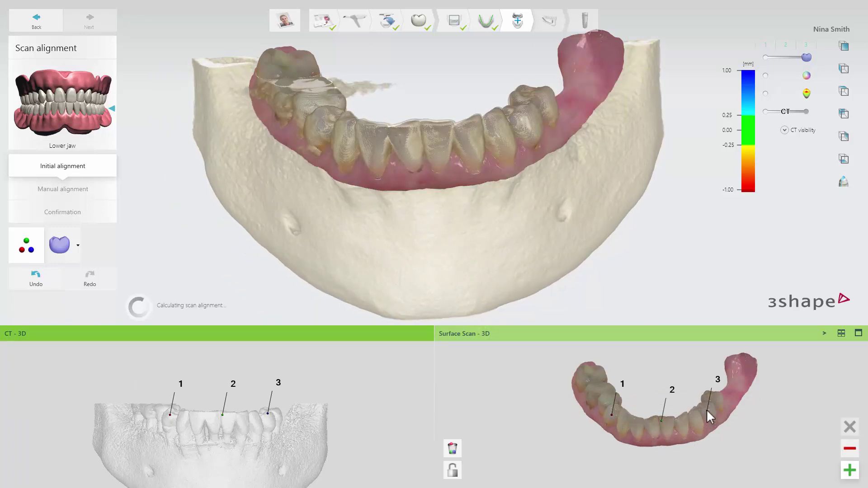
pyautogui.click(112, 188)
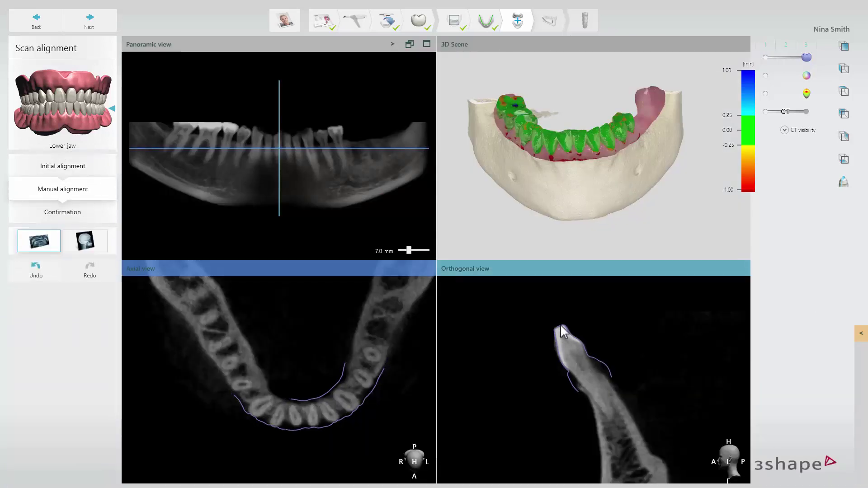
# Tick Confirm alignment in the Confirmation step to accept the scan-to-CT fit
pyautogui.click(115, 24)
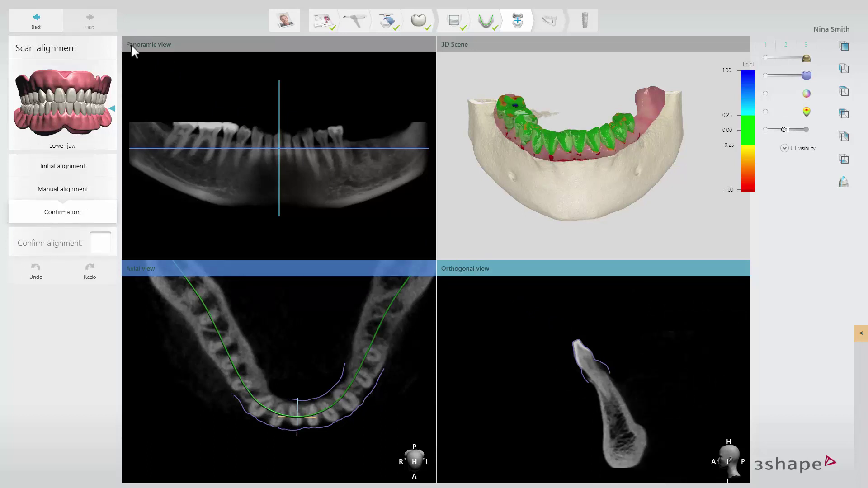
pyautogui.click(102, 244)
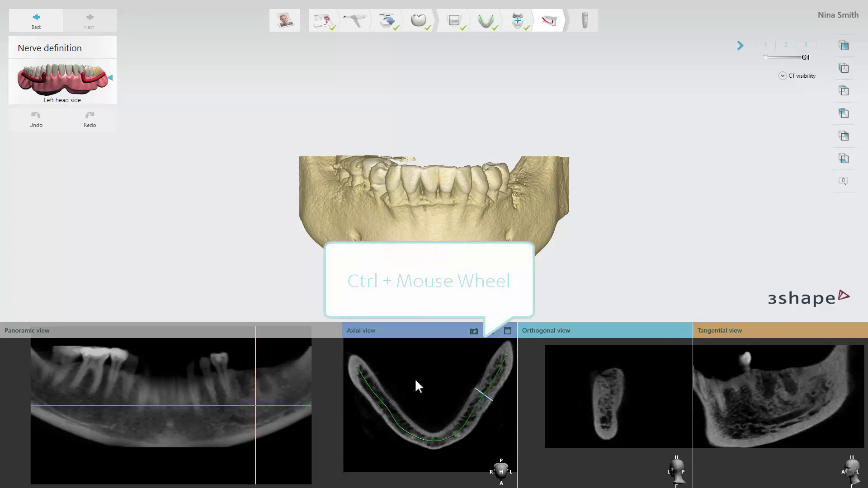
# Scroll through the axial, orthogonal and tangential slices and lower the panoramic crosshair to canal level
pyautogui.keyDown('ctrl'); pyautogui.scroll(-3, 414, 378); pyautogui.keyUp('ctrl')
pyautogui.keyDown('ctrl'); pyautogui.scroll(2, 414, 378); pyautogui.keyUp('ctrl')
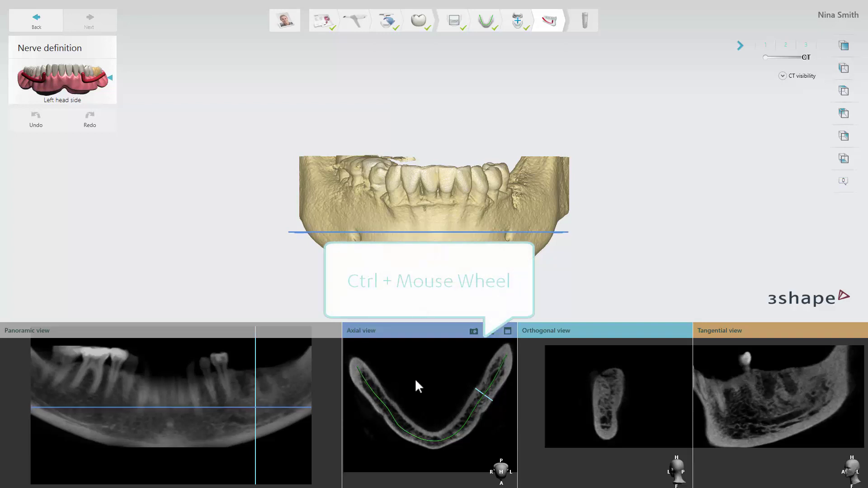
pyautogui.keyDown('ctrl'); pyautogui.scroll(-1, 571, 378); pyautogui.keyUp('ctrl')
pyautogui.keyDown('ctrl'); pyautogui.scroll(-2, 570, 378); pyautogui.keyUp('ctrl')
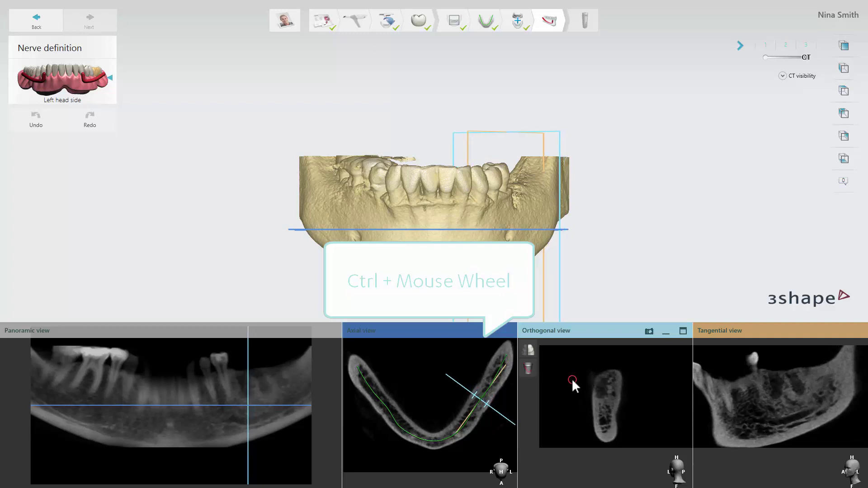
pyautogui.keyDown('ctrl'); pyautogui.scroll(-3, 752, 376); pyautogui.keyUp('ctrl')
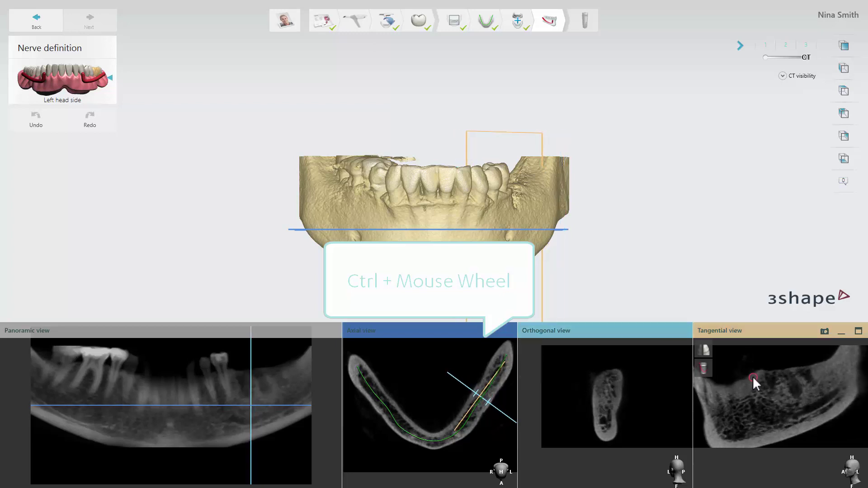
pyautogui.keyDown('ctrl'); pyautogui.scroll(-3, 204, 399); pyautogui.keyUp('ctrl')
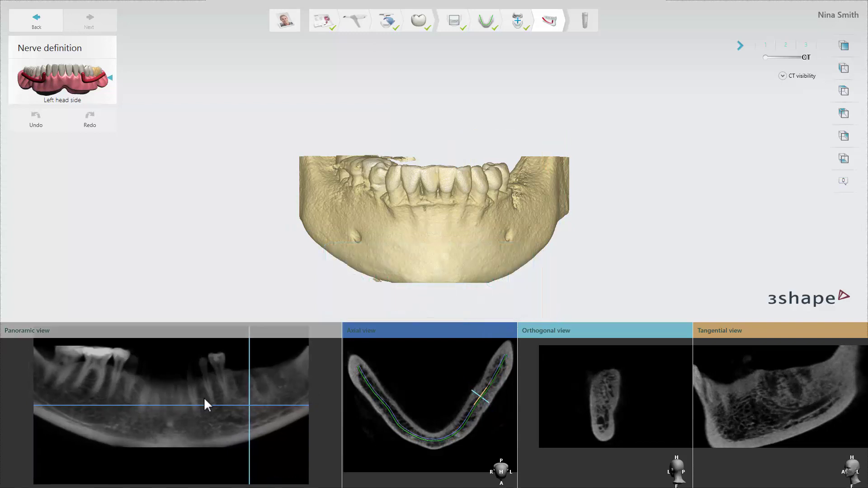
pyautogui.moveTo(210, 404); pyautogui.dragTo(228, 415)
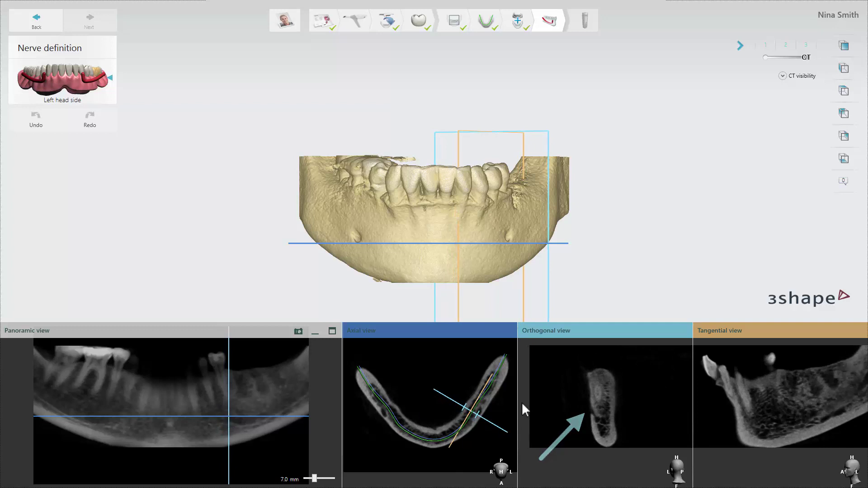
# Place the first nerve points at the mental foramen in the Orthogonal slice
pyautogui.click(597, 407)
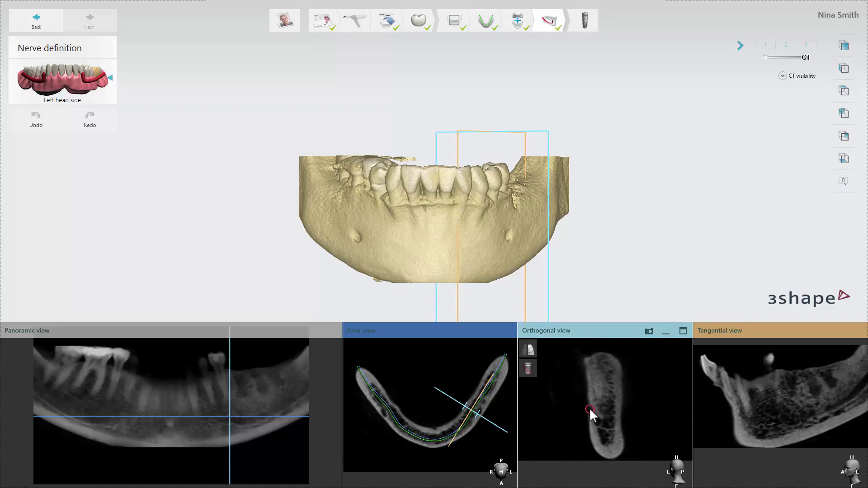
pyautogui.click(588, 408)
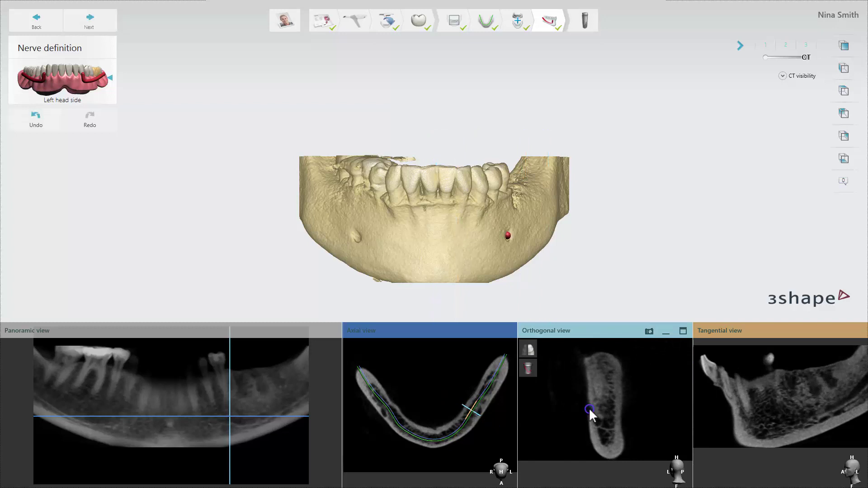
pyautogui.scroll(-1, 588, 408)
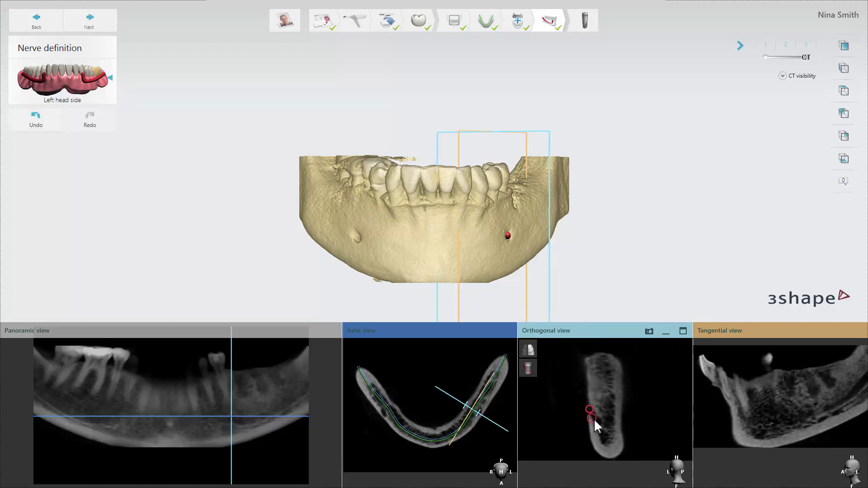
pyautogui.click(595, 419)
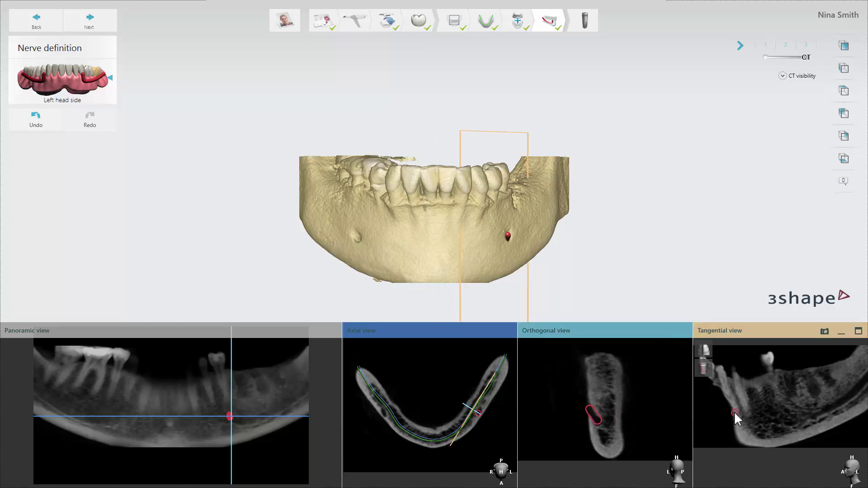
# Extend the nerve canal backward toward the ramus with four points in the Tangential slice
pyautogui.scroll(-3, 734, 411)
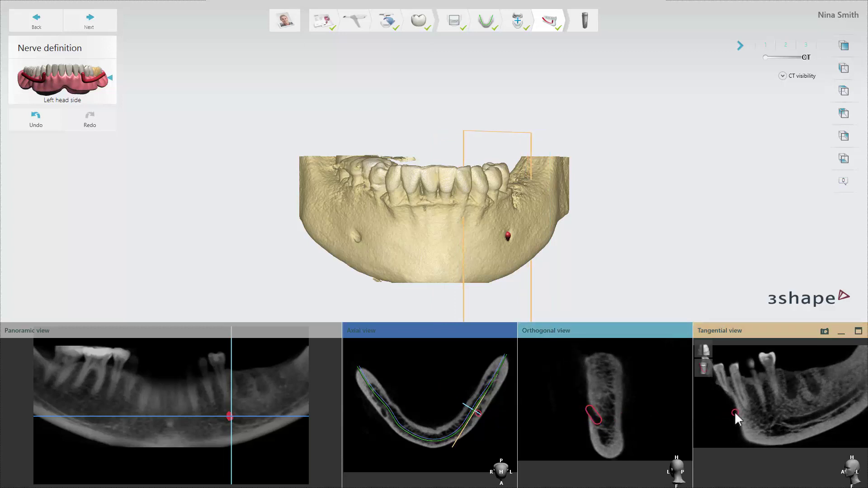
pyautogui.scroll(-2, 735, 412)
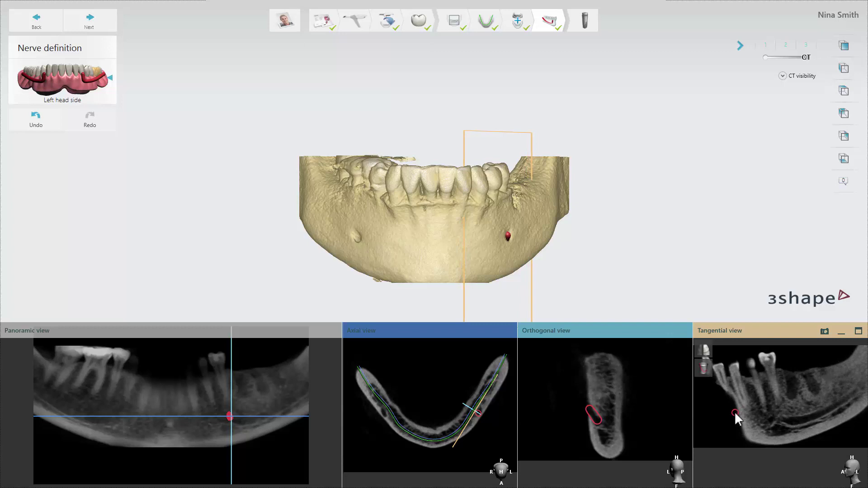
pyautogui.click(789, 421)
pyautogui.click(800, 420)
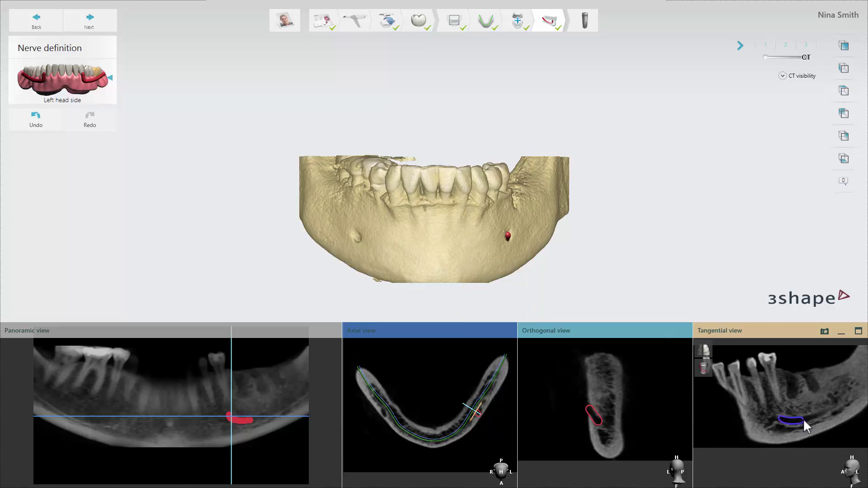
pyautogui.click(809, 419)
pyautogui.click(818, 413)
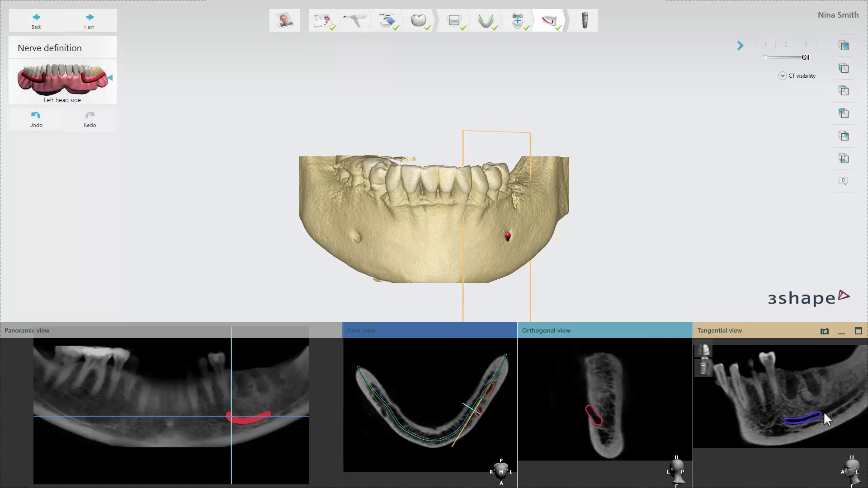
# Add a final nerve point at the canal's back end, then clear the nerve trace from the slices
pyautogui.click(848, 400)
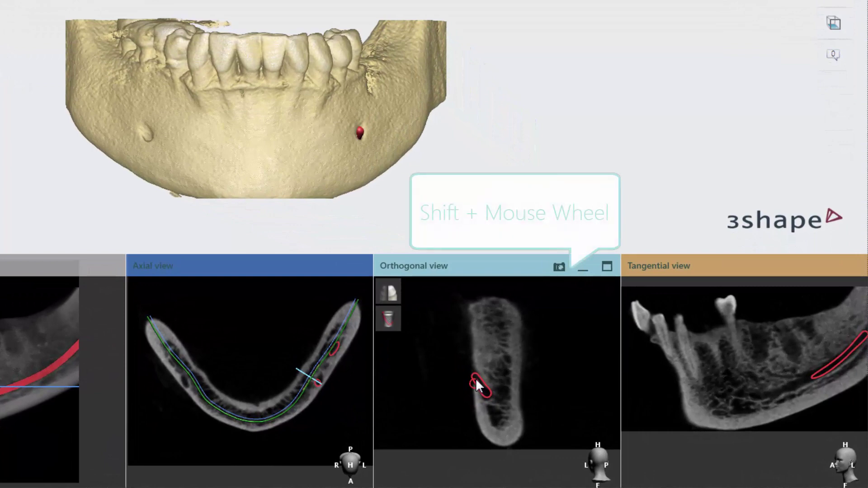
pyautogui.keyDown('shift'); pyautogui.scroll(-2, 475, 378); pyautogui.keyUp('shift')
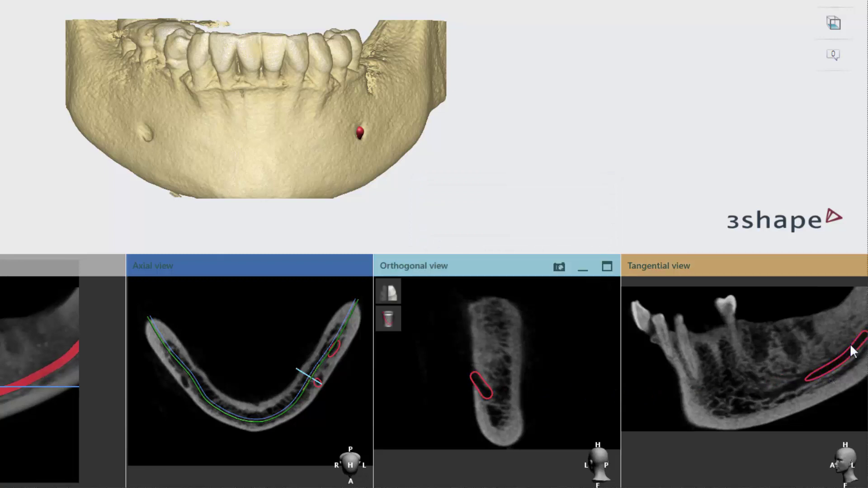
pyautogui.click(396, 325)
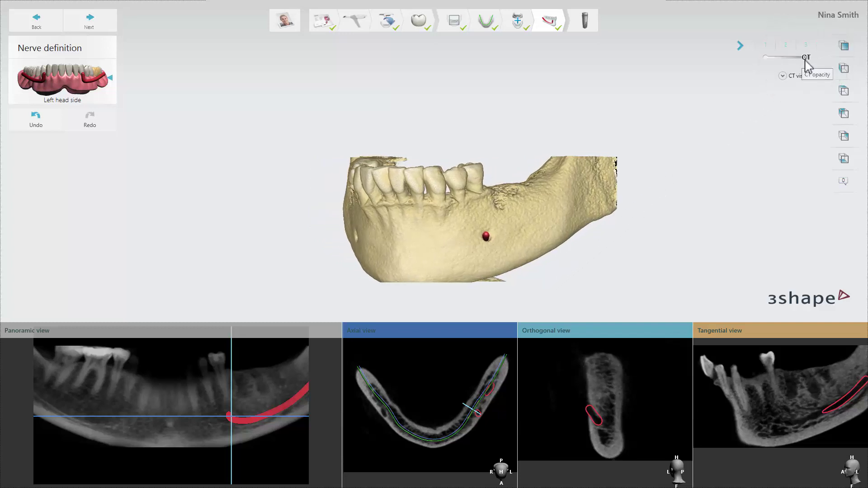
# Adjust the CT opacity slider to see the red canal, and rotate the jaw to show its left side
pyautogui.moveTo(799, 58)
pyautogui.mouseDown()
pyautogui.moveTo(790, 58)
pyautogui.moveTo(800, 58)
pyautogui.mouseUp()
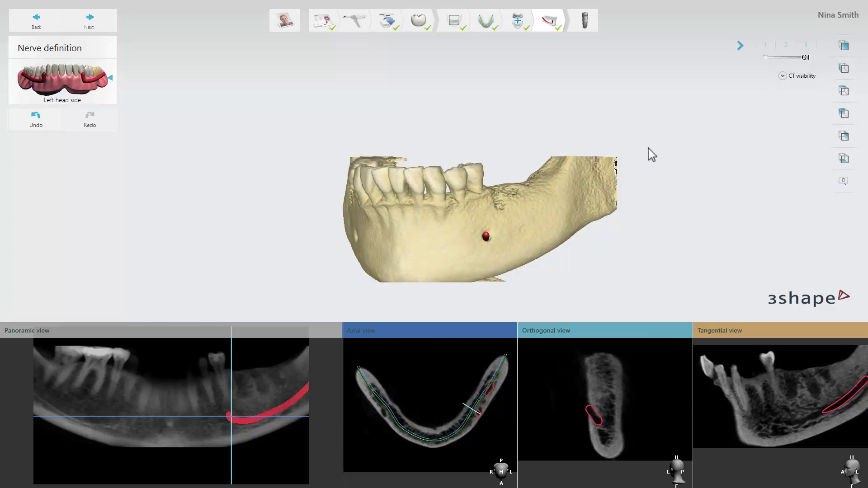
pyautogui.moveTo(374, 304); pyautogui.dragTo(430, 310, button='right')
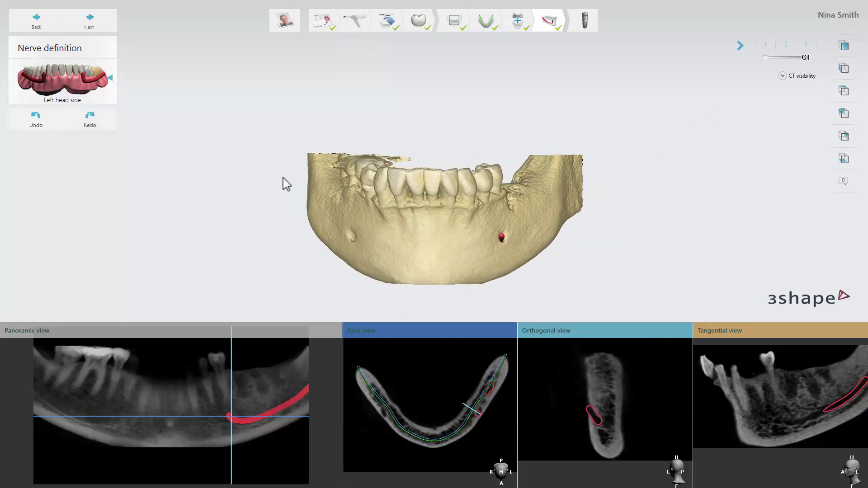